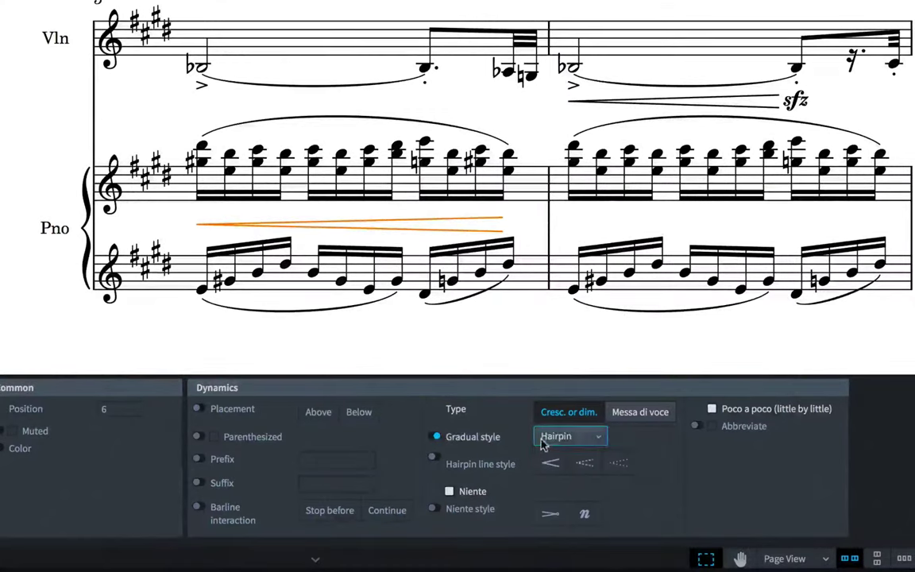
- Show the piano and violin crescendos as cresc. text, and apply cresc/dim as the default gradual dynamic
{"action": "left_click", "coordinate": [568, 436]}
{"action": "left_click", "coordinate": [561, 481]}
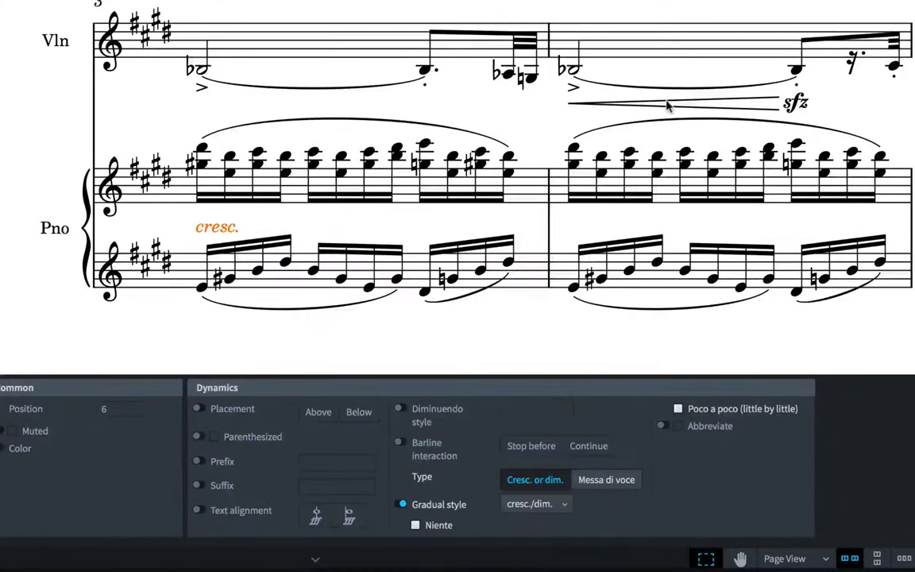
{"action": "left_click", "coordinate": [667, 105]}
{"action": "left_click", "coordinate": [433, 436]}
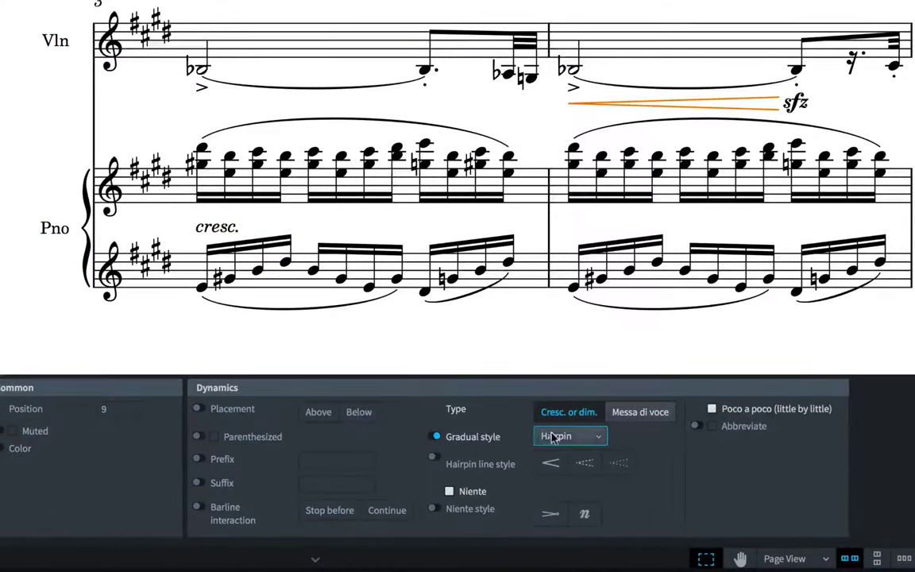
{"action": "left_click", "coordinate": [553, 436]}
{"action": "left_click", "coordinate": [578, 483]}
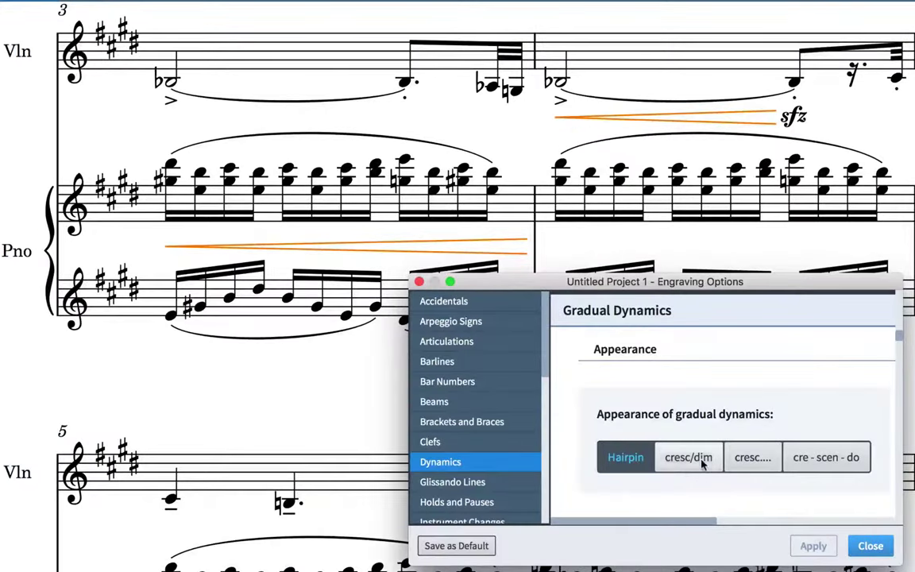
{"action": "left_click", "coordinate": [703, 465]}
{"action": "left_click", "coordinate": [811, 547]}
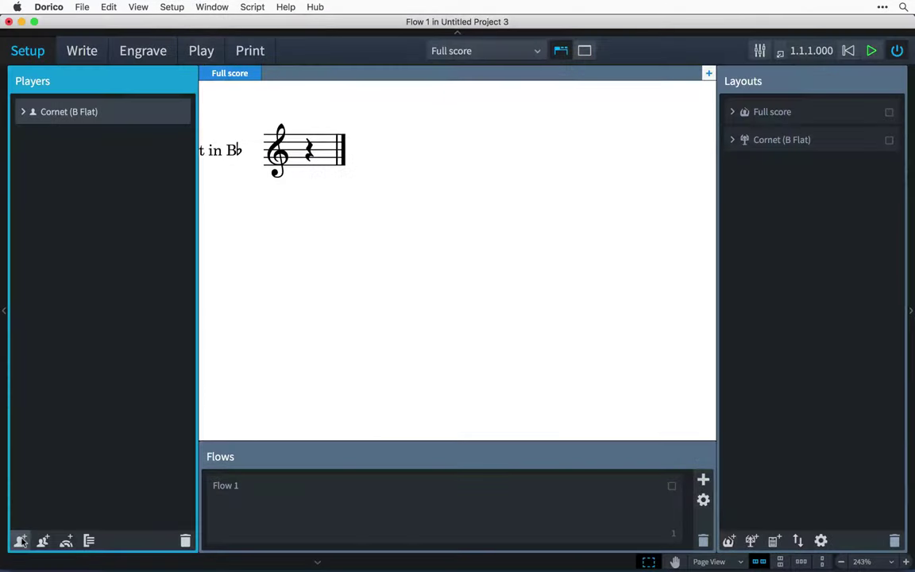
- Add three solo players holding French Horn, Violin and Piano
{"action": "left_click", "coordinate": [20, 540]}
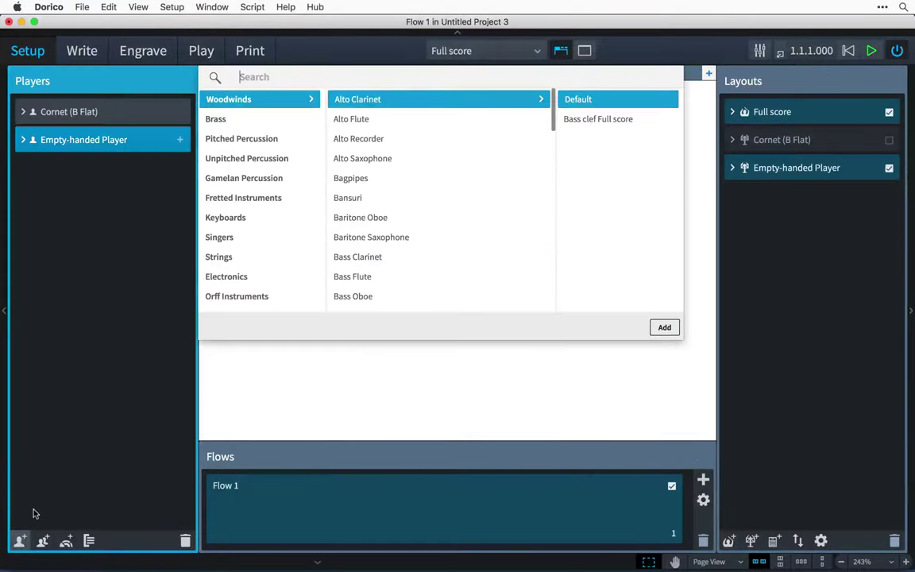
{"action": "type", "text": "frenc"}
{"action": "key", "text": "Return"}
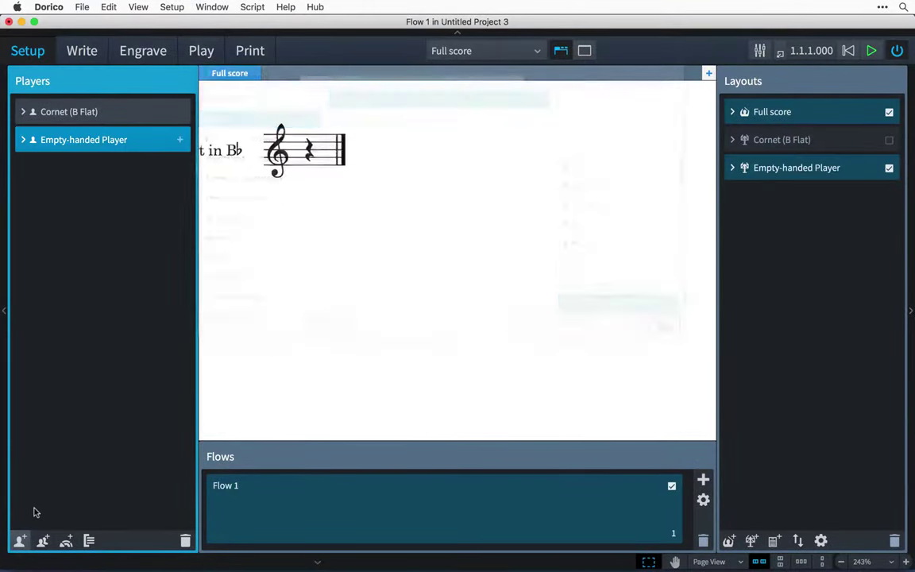
{"action": "key", "text": "shift+p"}
{"action": "type", "text": "violin"}
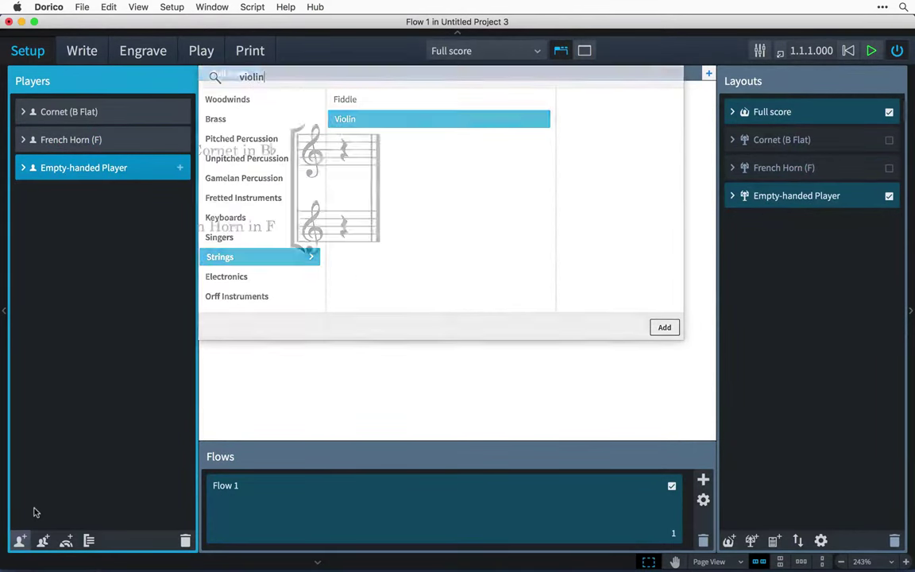
{"action": "key", "text": "Return"}
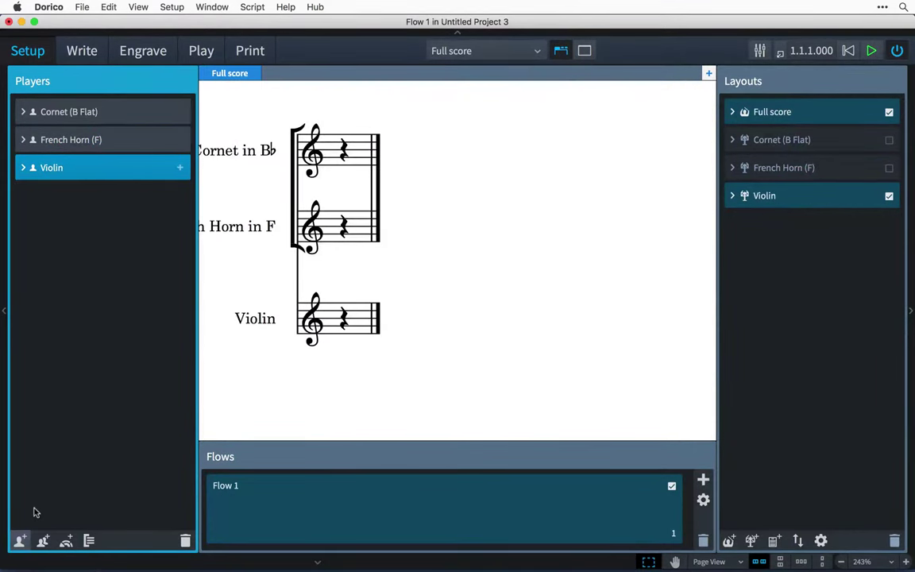
{"action": "key", "text": "shift+p"}
{"action": "type", "text": "piano"}
{"action": "key", "text": "Return"}
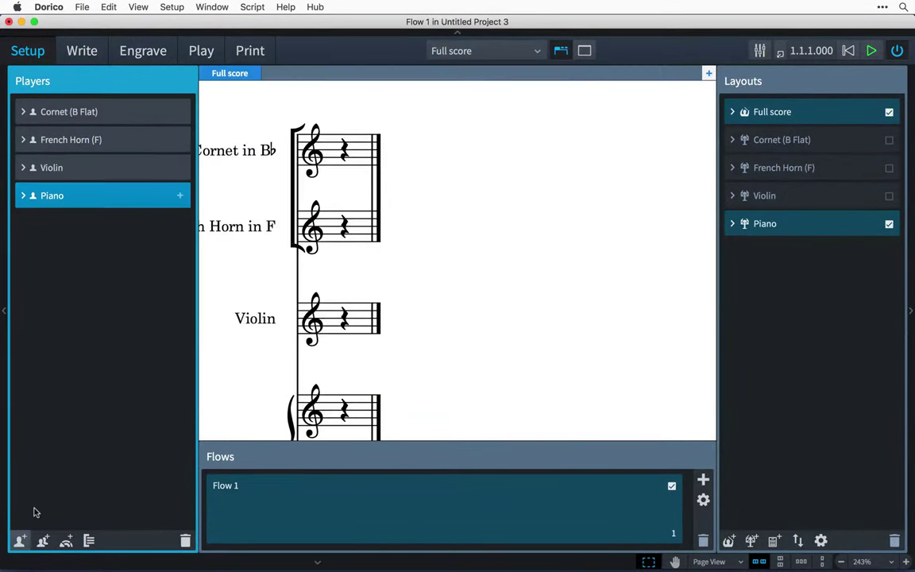
- Switch to Engrave mode and bring up Engraving Options at the Accidentals page
{"action": "left_click", "coordinate": [168, 54]}
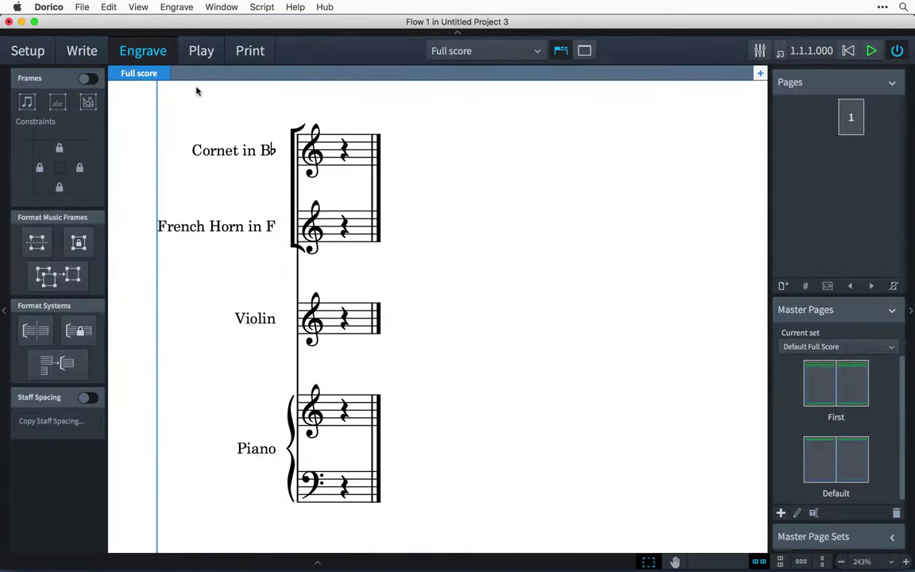
{"action": "left_click", "coordinate": [189, 10]}
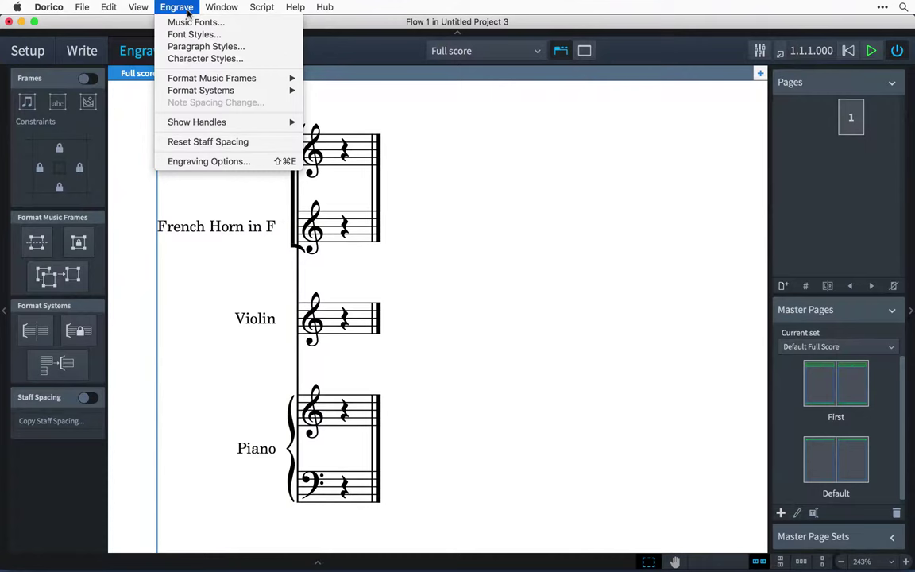
{"action": "left_click", "coordinate": [260, 162]}
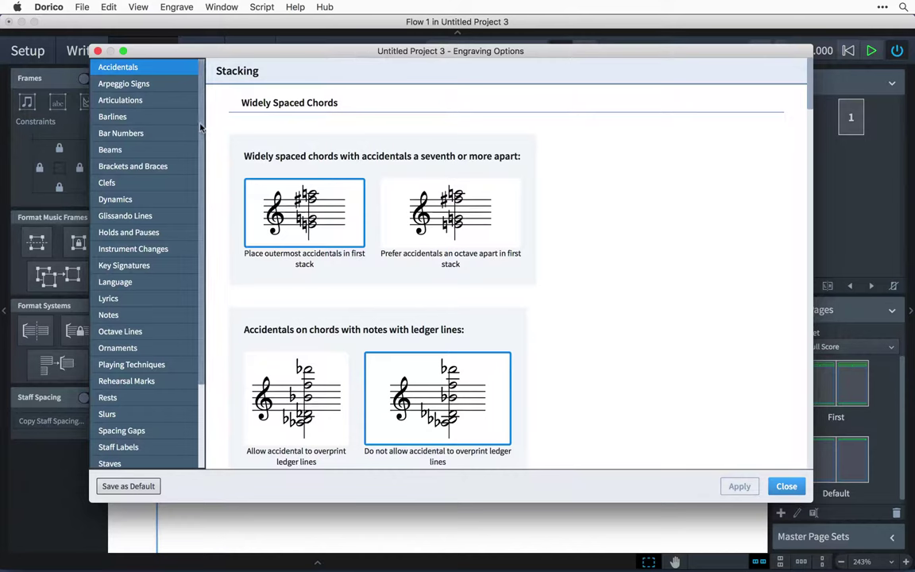
- Look through the Arpeggio Signs, Holds and Pauses, Lyrics and Slurs pages of Engraving Options
{"action": "scroll", "coordinate": [198, 158], "scroll_direction": "down", "scroll_amount": 5}
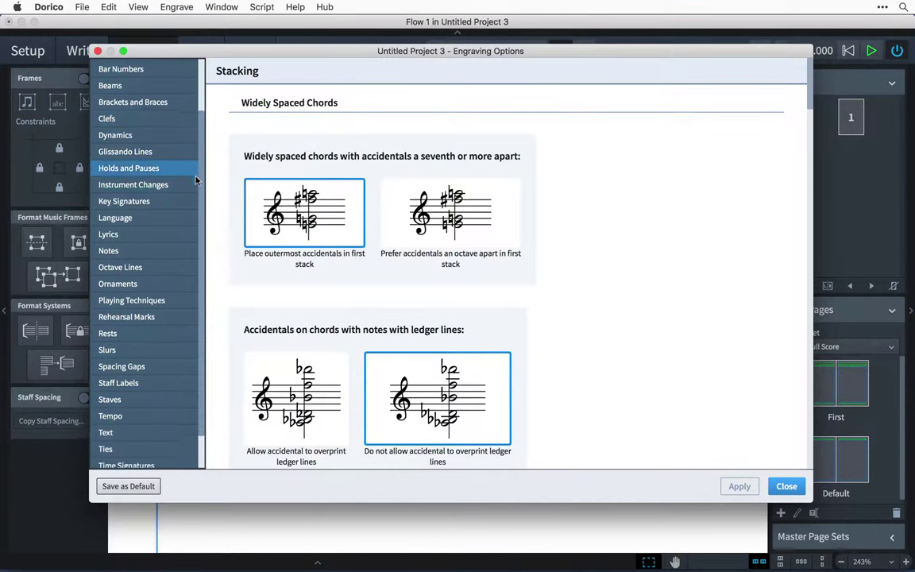
{"action": "scroll", "coordinate": [200, 166], "scroll_direction": "up", "scroll_amount": 5}
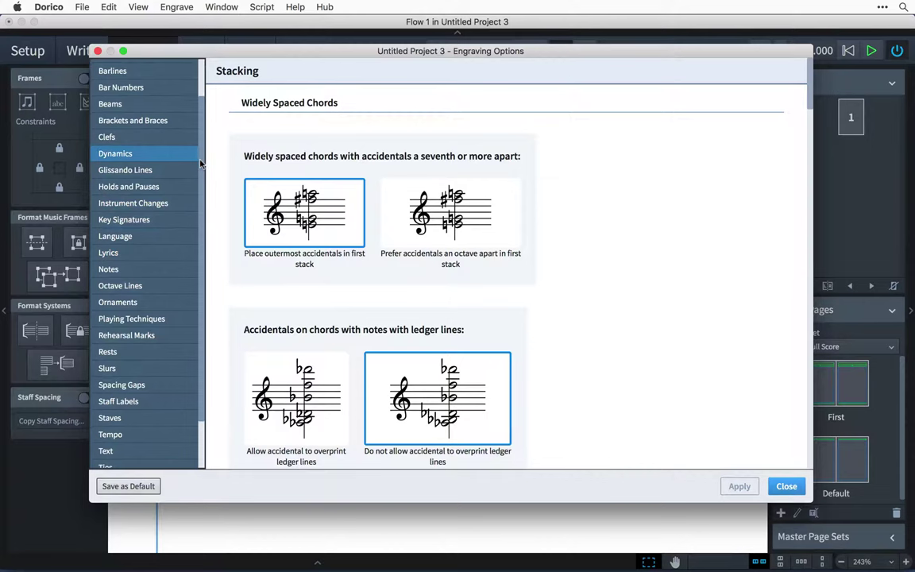
{"action": "scroll", "coordinate": [203, 135], "scroll_direction": "up", "scroll_amount": 2}
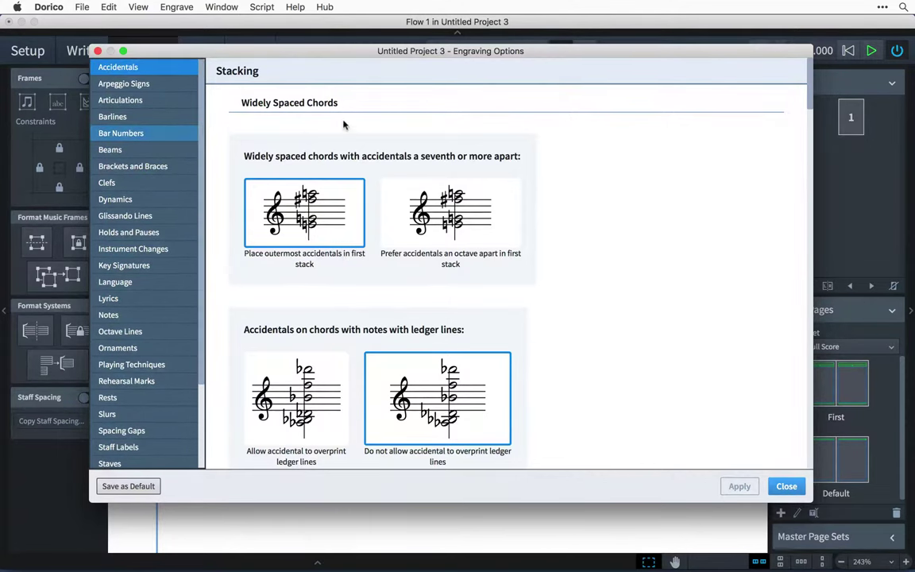
{"action": "left_click", "coordinate": [178, 89]}
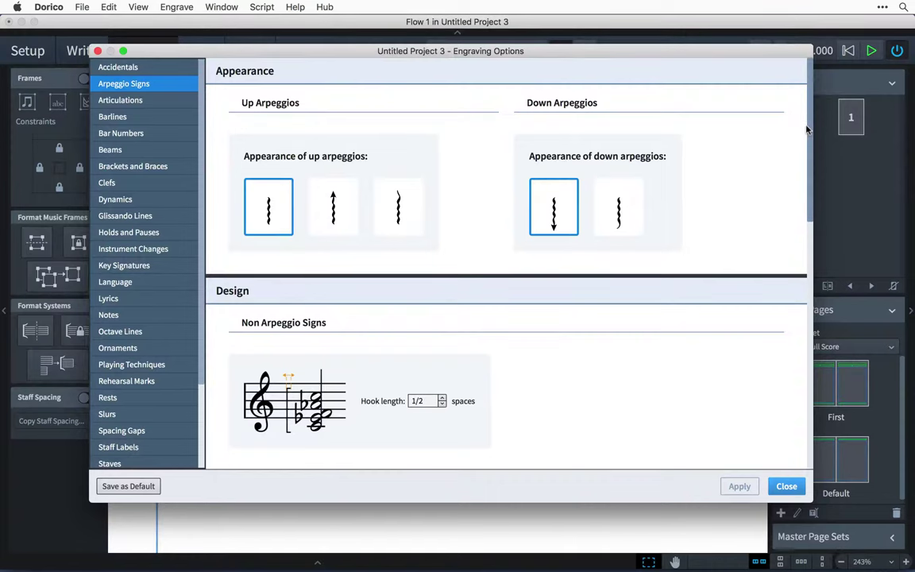
{"action": "left_click_drag", "start_coordinate": [806, 133], "coordinate": [806, 381]}
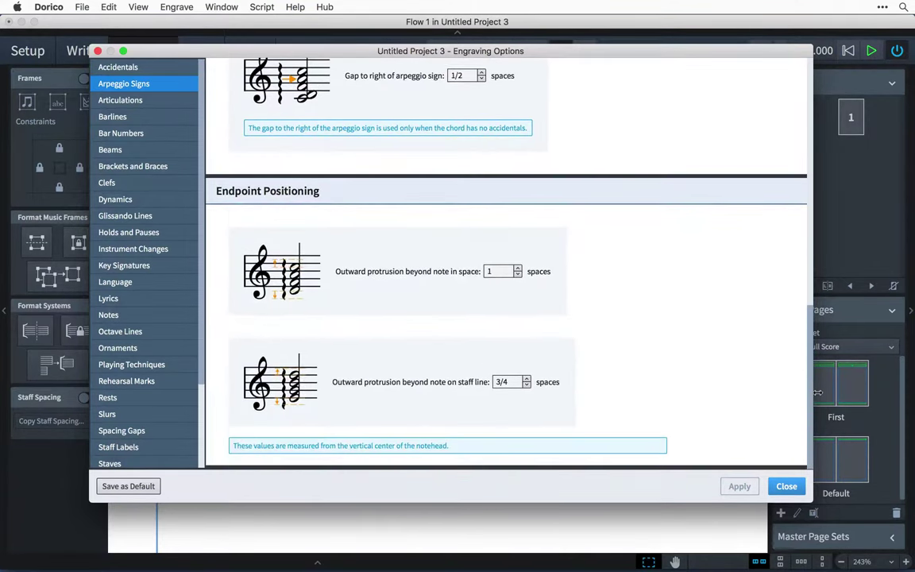
{"action": "left_click", "coordinate": [179, 233]}
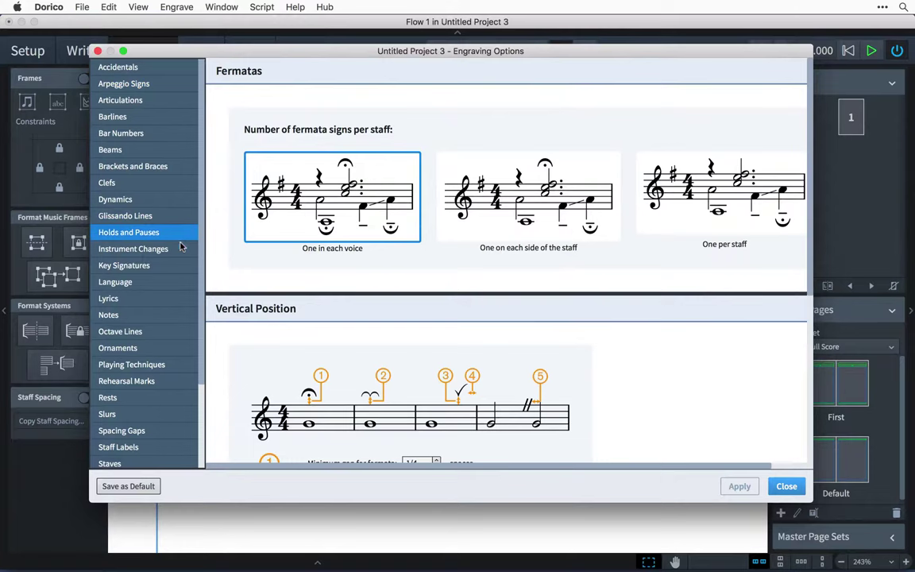
{"action": "left_click", "coordinate": [179, 298]}
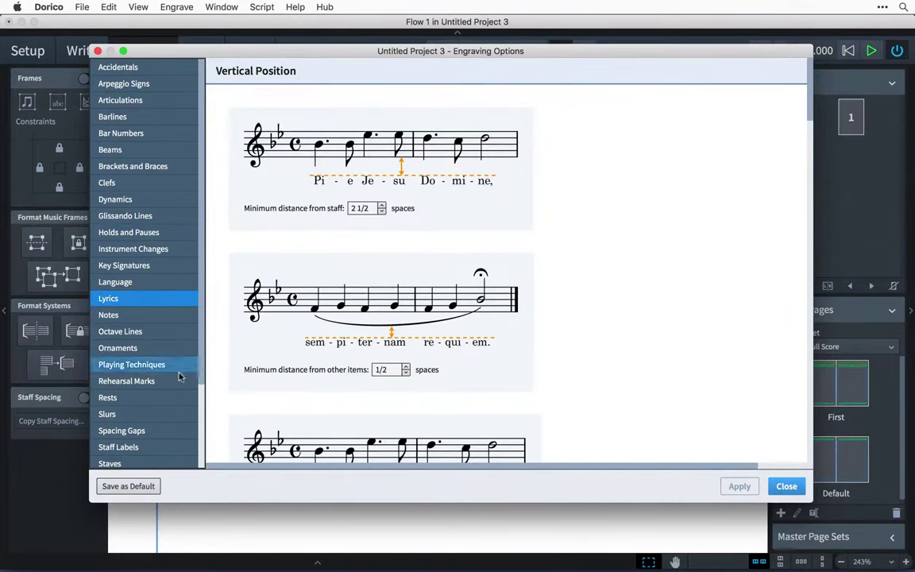
{"action": "left_click", "coordinate": [170, 417]}
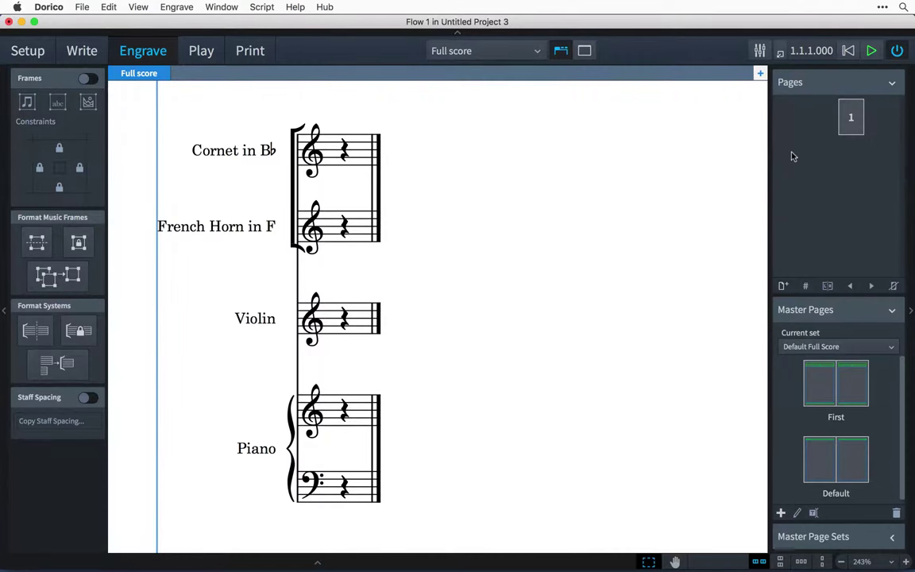
{"action": "key", "text": "super+shift+l"}
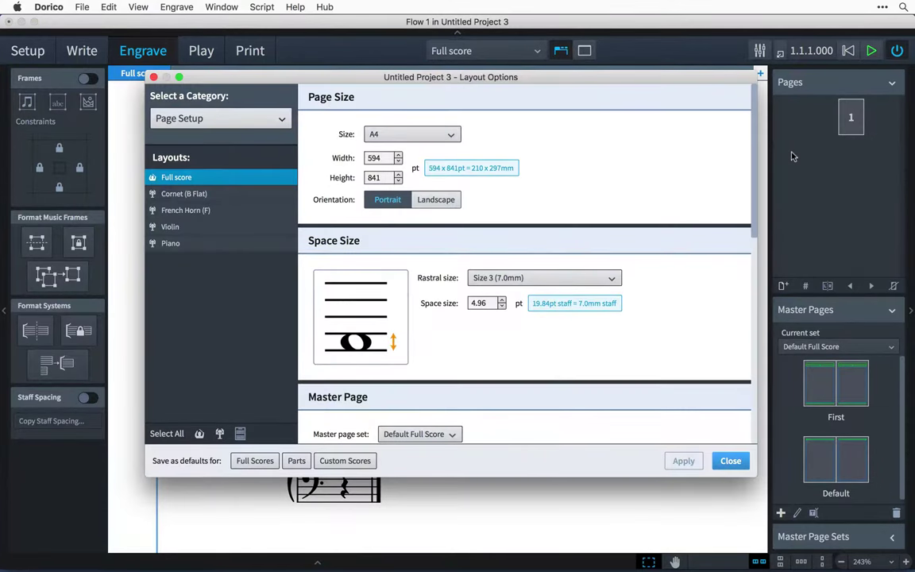
{"action": "key", "text": "Escape"}
{"action": "key", "text": "super+shift+n"}
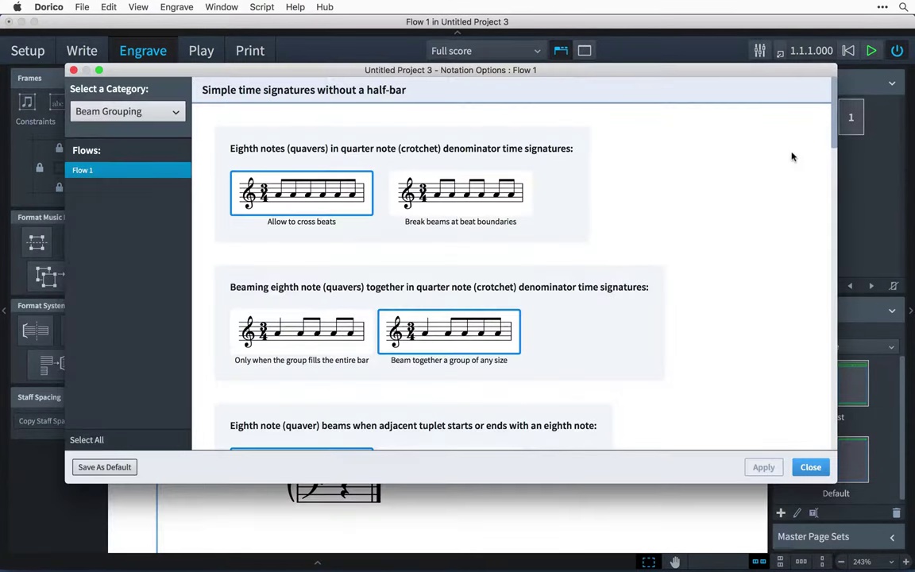
{"action": "scroll", "coordinate": [823, 140], "scroll_direction": "down", "scroll_amount": 5}
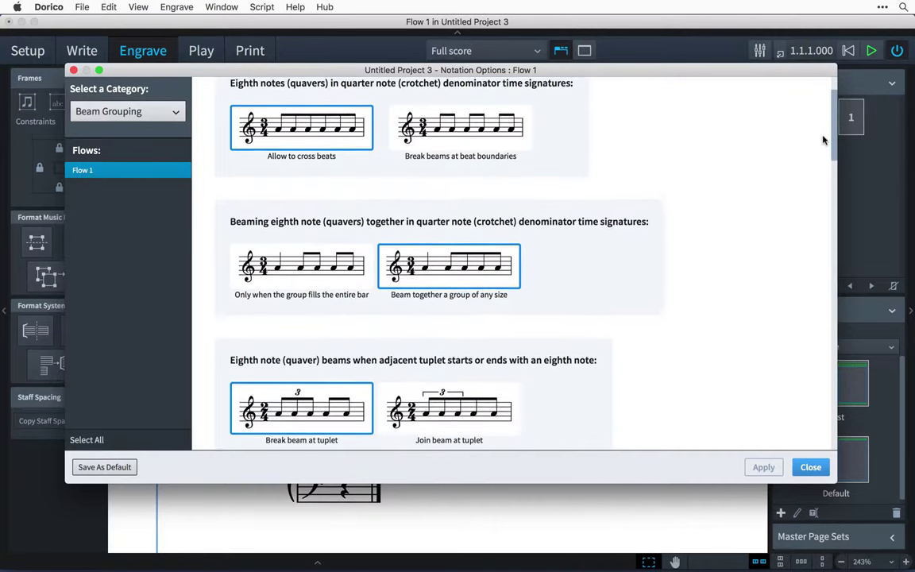
{"action": "key", "text": "Return"}
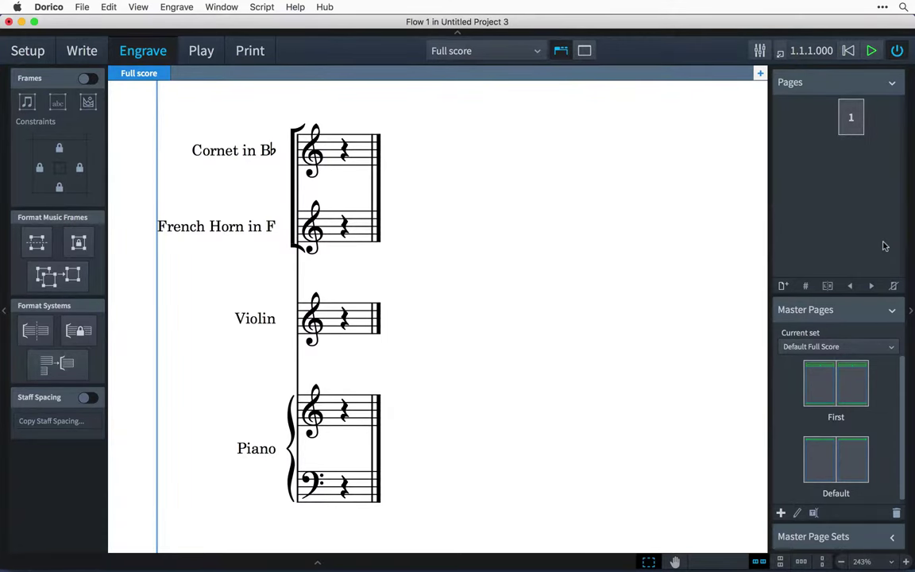
- Reopen Engraving Options and view the Arpeggio Signs, Tempo and Barlines pages
{"action": "key", "text": "super+shift+e"}
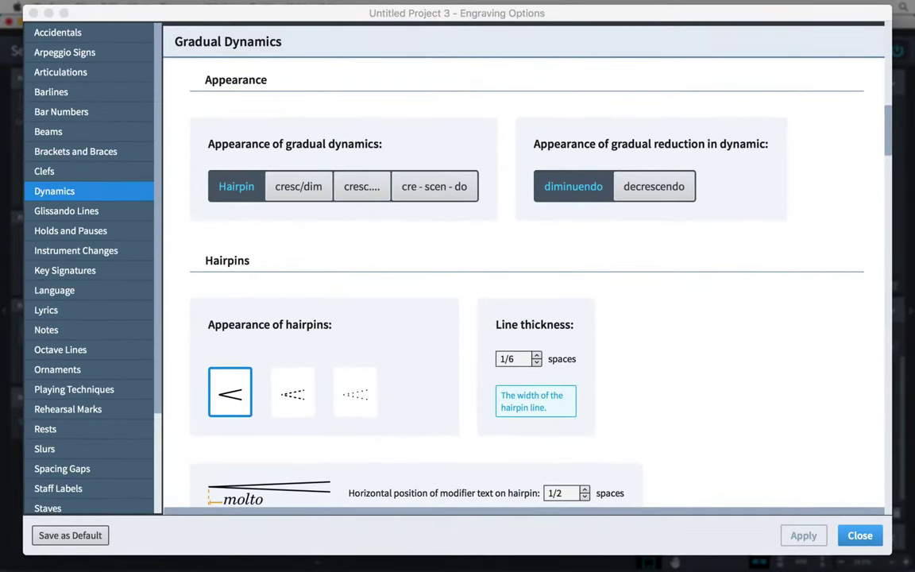
{"action": "left_click", "coordinate": [64, 51]}
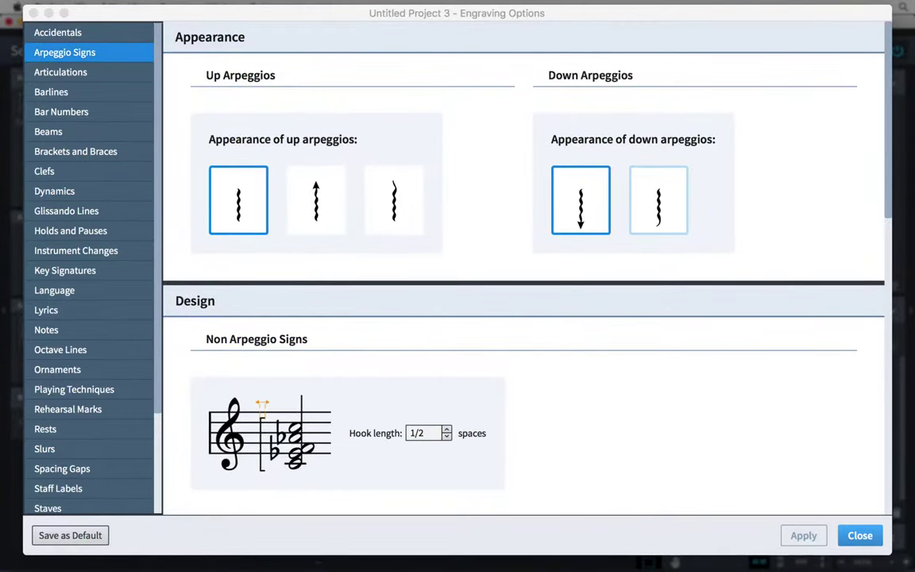
{"action": "scroll", "coordinate": [92, 318], "scroll_direction": "down", "scroll_amount": 3}
{"action": "left_click", "coordinate": [49, 403]}
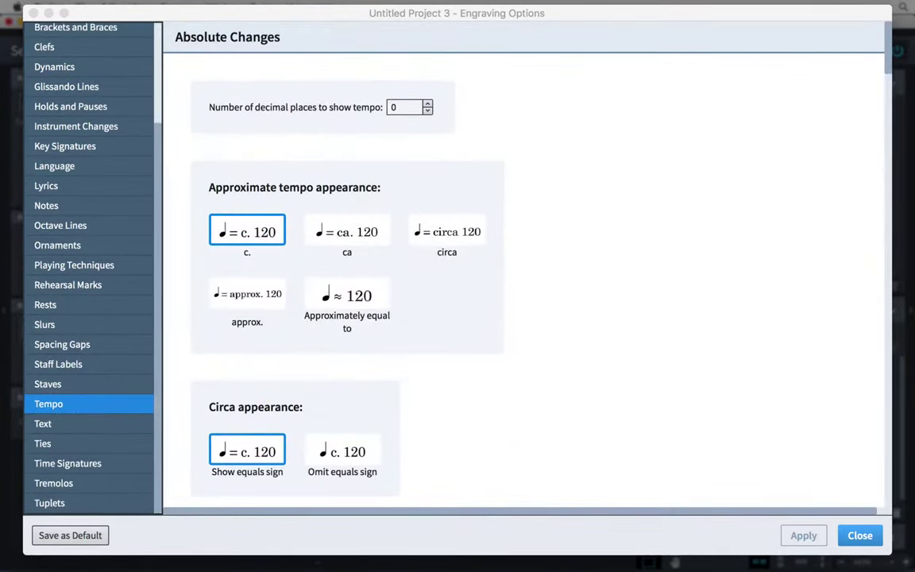
{"action": "scroll", "coordinate": [91, 238], "scroll_direction": "up", "scroll_amount": 3}
{"action": "left_click", "coordinate": [51, 92]}
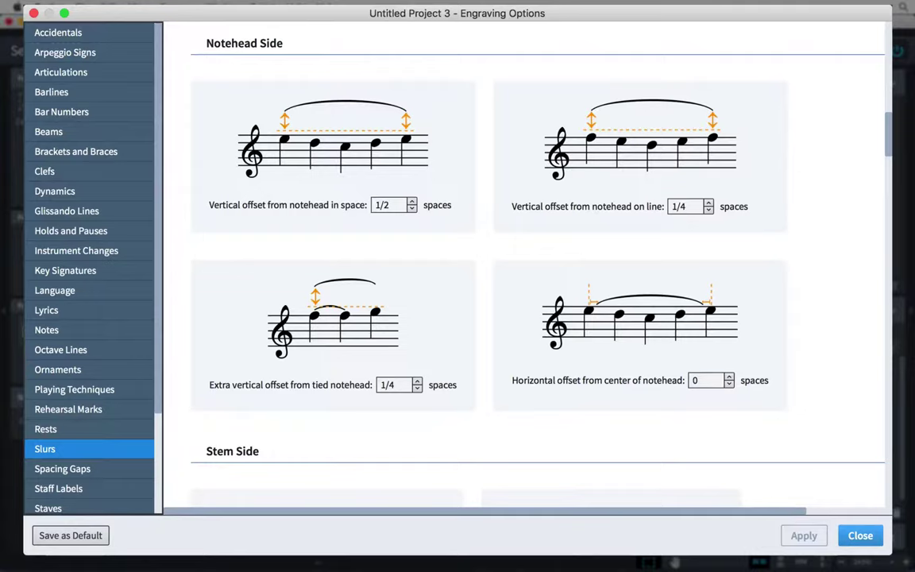
- Scroll down through the settings to the Beams positioning options
{"action": "scroll", "coordinate": [537, 271], "scroll_direction": "down", "scroll_amount": 5}
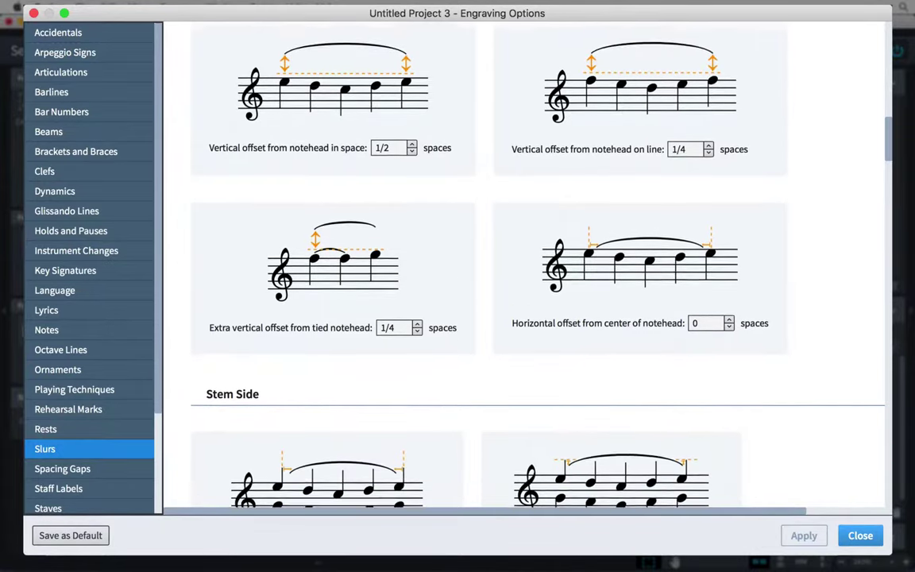
{"action": "scroll", "coordinate": [537, 270], "scroll_direction": "down", "scroll_amount": 3}
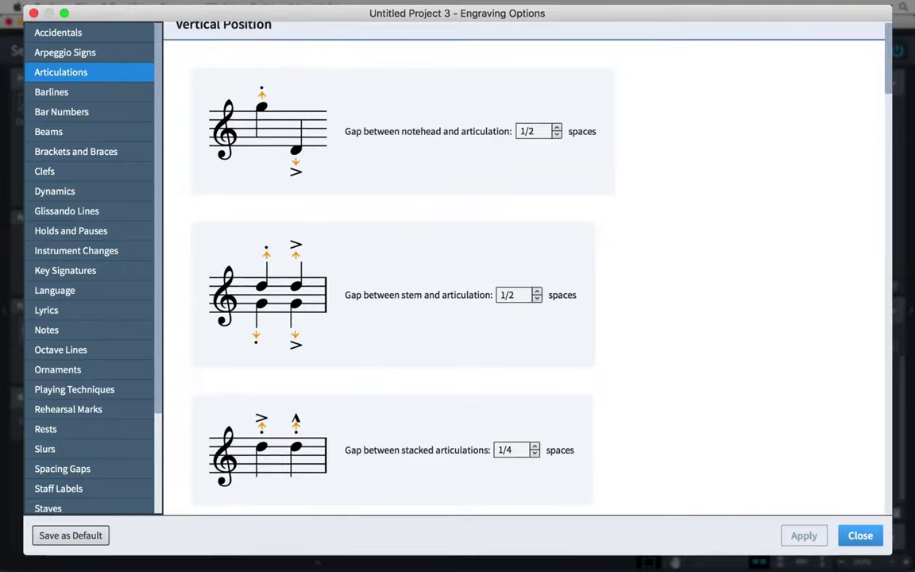
{"action": "scroll", "coordinate": [537, 270], "scroll_direction": "down", "scroll_amount": 4}
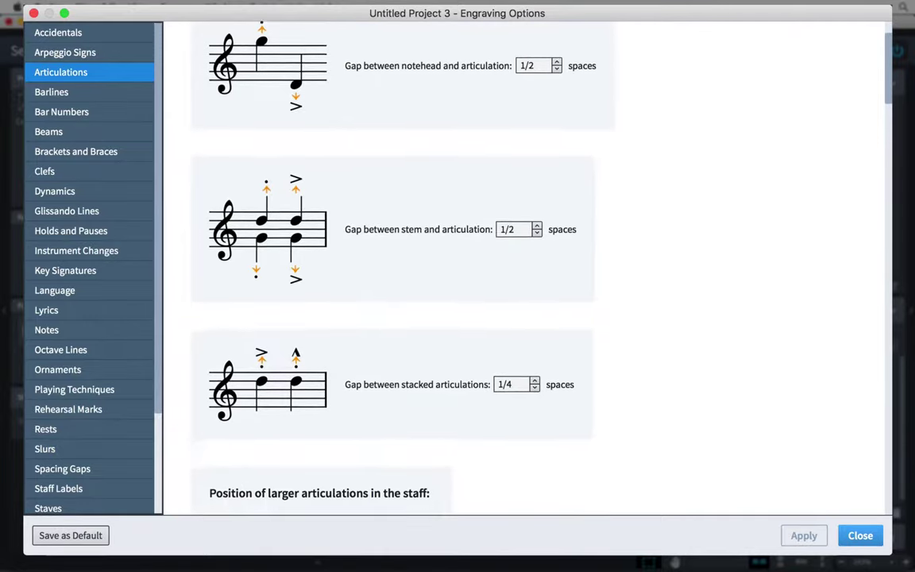
{"action": "scroll", "coordinate": [536, 270], "scroll_direction": "down", "scroll_amount": 2}
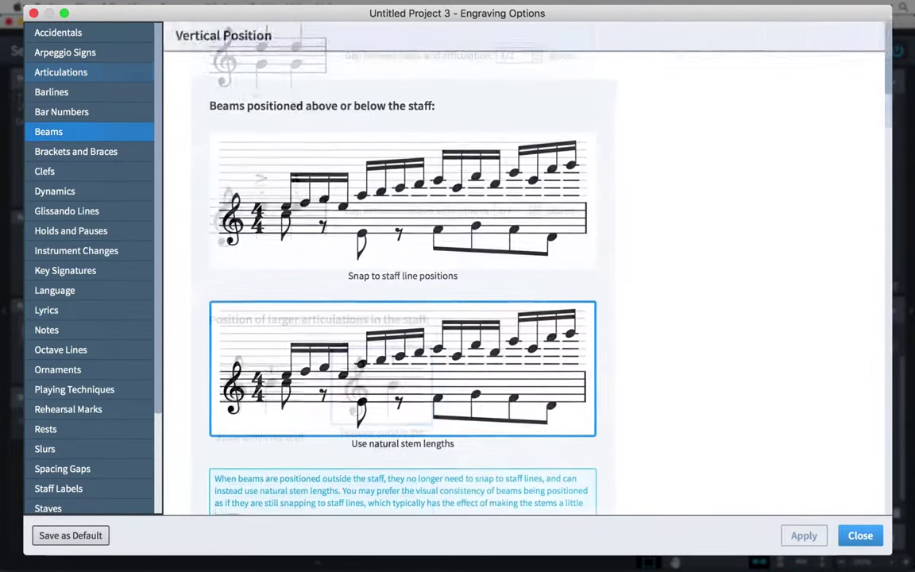
{"action": "scroll", "coordinate": [537, 270], "scroll_direction": "down", "scroll_amount": 3}
{"action": "scroll", "coordinate": [537, 270], "scroll_direction": "down", "scroll_amount": 4}
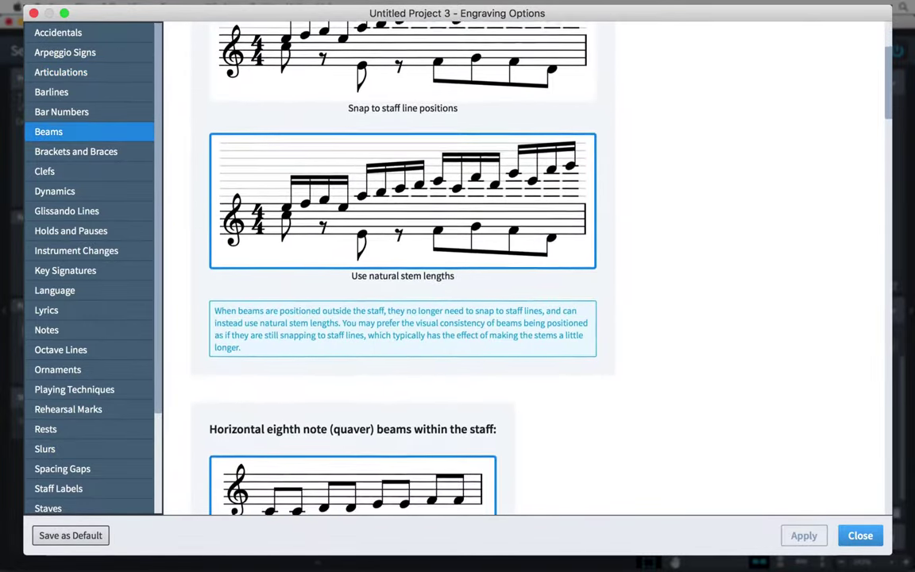
{"action": "scroll", "coordinate": [537, 270], "scroll_direction": "down", "scroll_amount": 4}
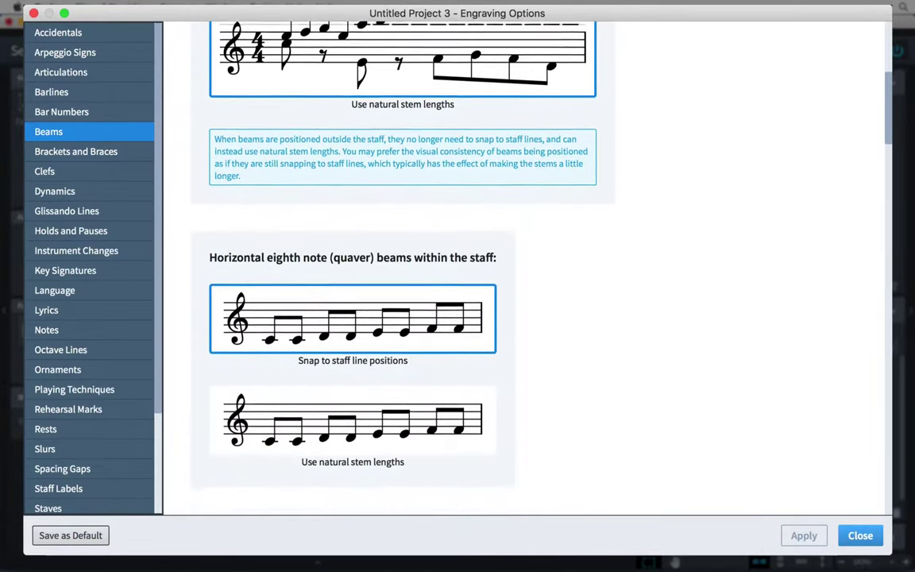
- Choose Wind band bracketing, the old-style quarter rest and old-style multi-bar rests
{"action": "scroll", "coordinate": [537, 270], "scroll_direction": "down", "scroll_amount": 3}
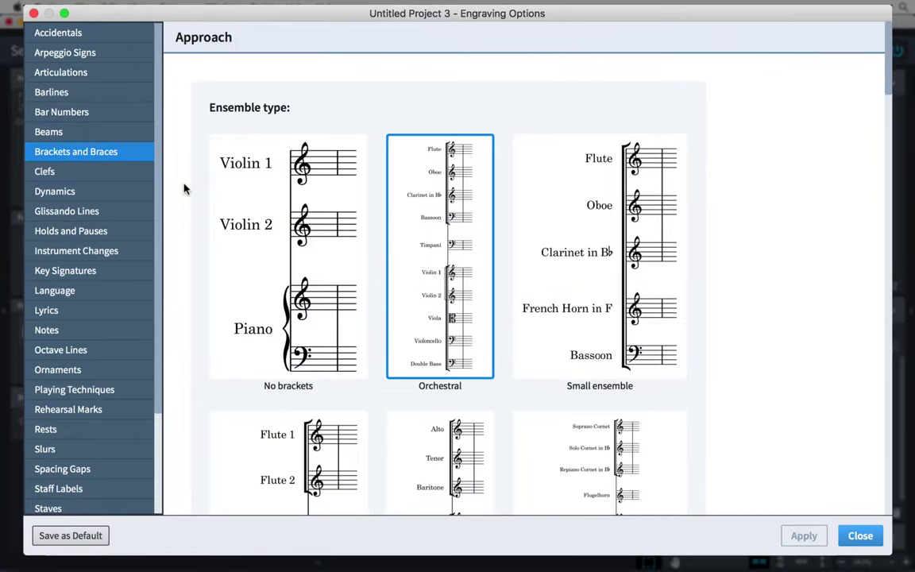
{"action": "scroll", "coordinate": [185, 189], "scroll_direction": "down", "scroll_amount": 7}
{"action": "left_click", "coordinate": [247, 213]}
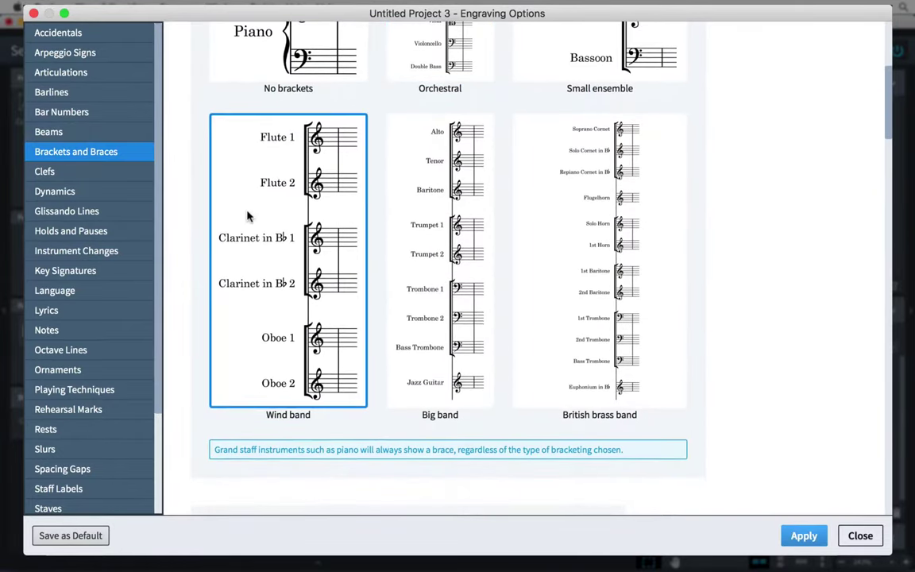
{"action": "left_click", "coordinate": [129, 432]}
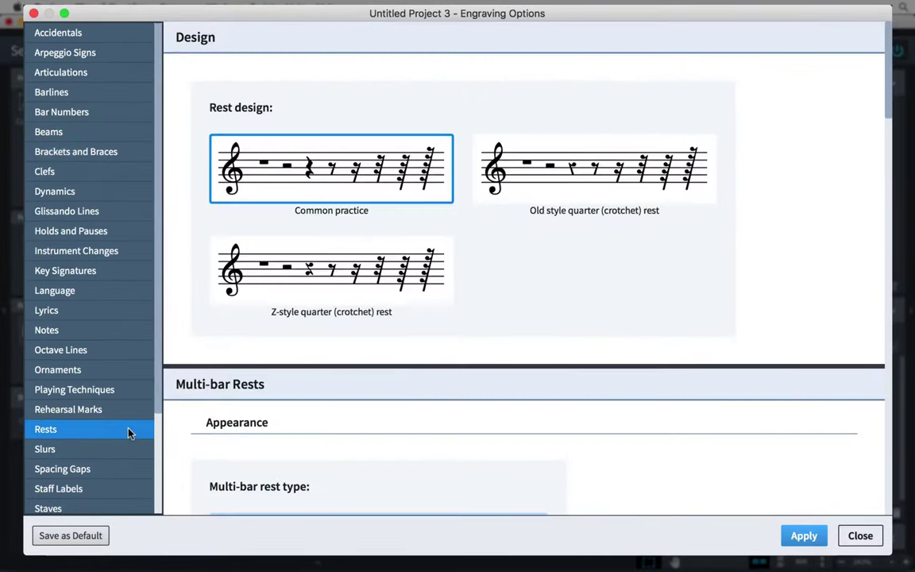
{"action": "left_click", "coordinate": [537, 198]}
{"action": "scroll", "coordinate": [541, 183], "scroll_direction": "down", "scroll_amount": 8}
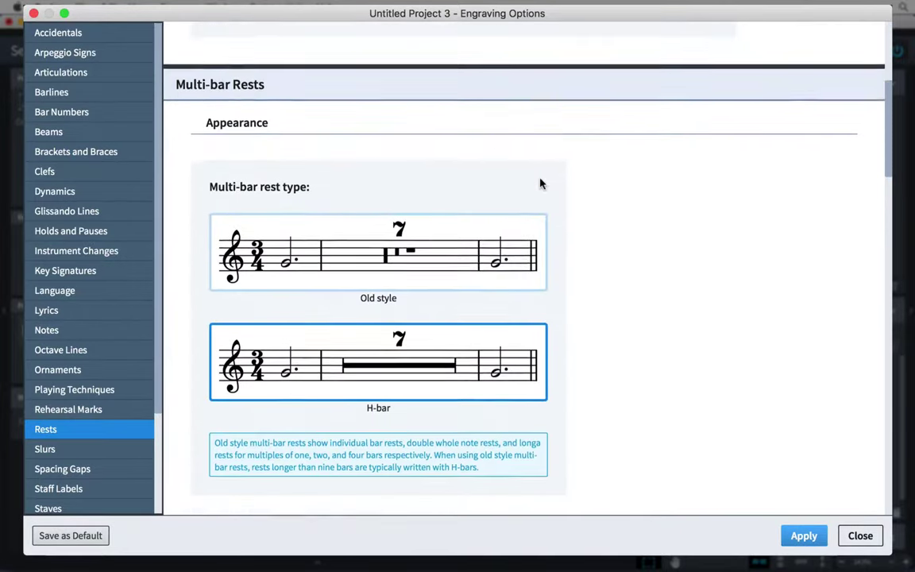
{"action": "left_click", "coordinate": [359, 211]}
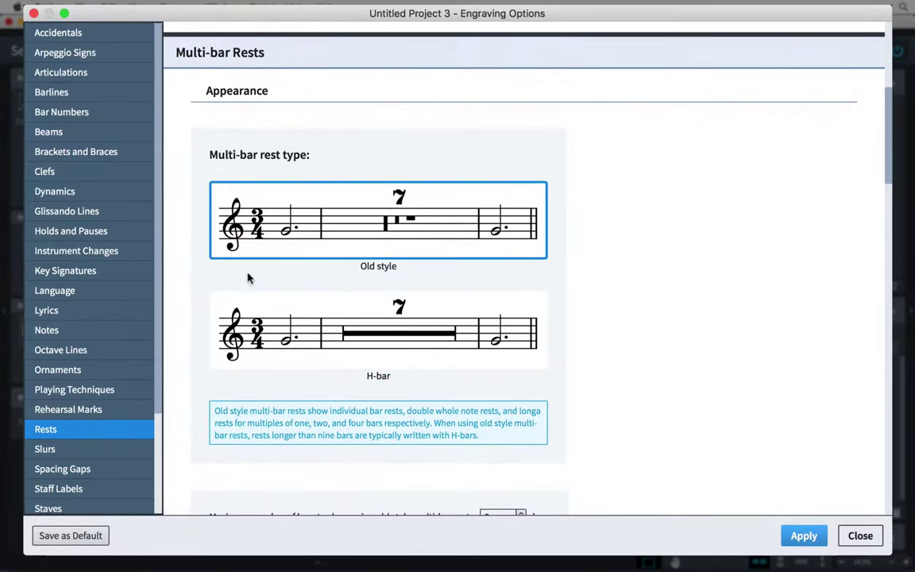
- Browse the Spacing Gaps, Playing Techniques and Key Signatures pages
{"action": "left_click", "coordinate": [132, 472]}
{"action": "scroll", "coordinate": [190, 422], "scroll_direction": "down", "scroll_amount": 5}
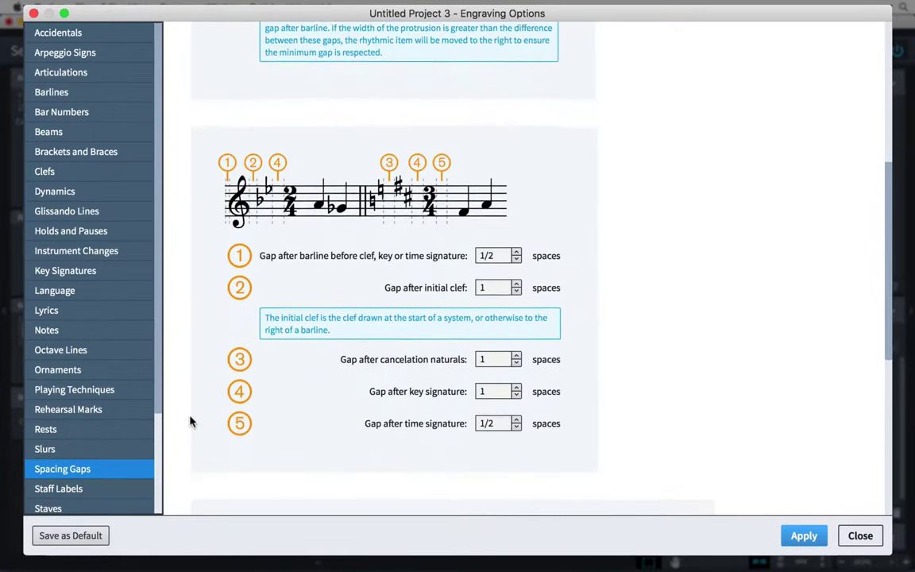
{"action": "left_click", "coordinate": [119, 389]}
{"action": "scroll", "coordinate": [190, 379], "scroll_direction": "down", "scroll_amount": 4}
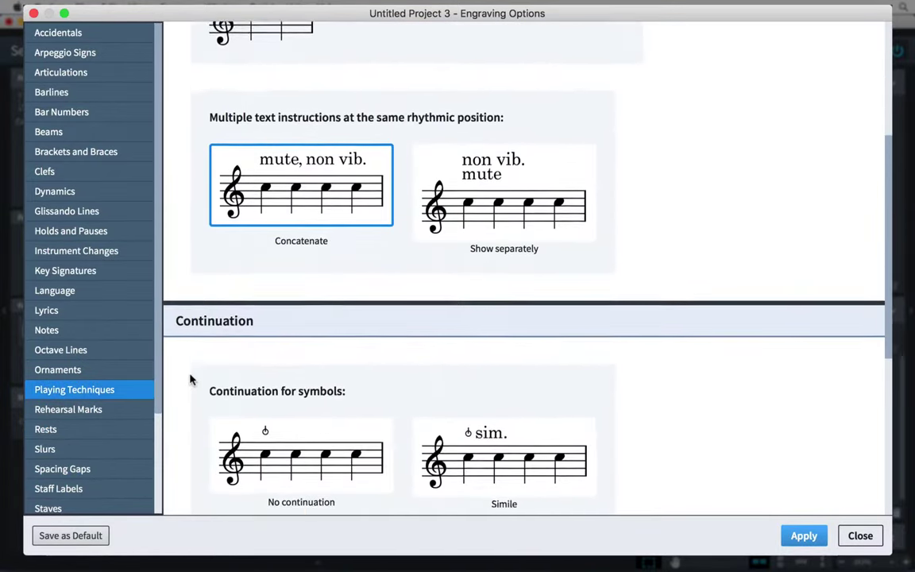
{"action": "scroll", "coordinate": [190, 379], "scroll_direction": "down", "scroll_amount": 3}
{"action": "left_click", "coordinate": [116, 271]}
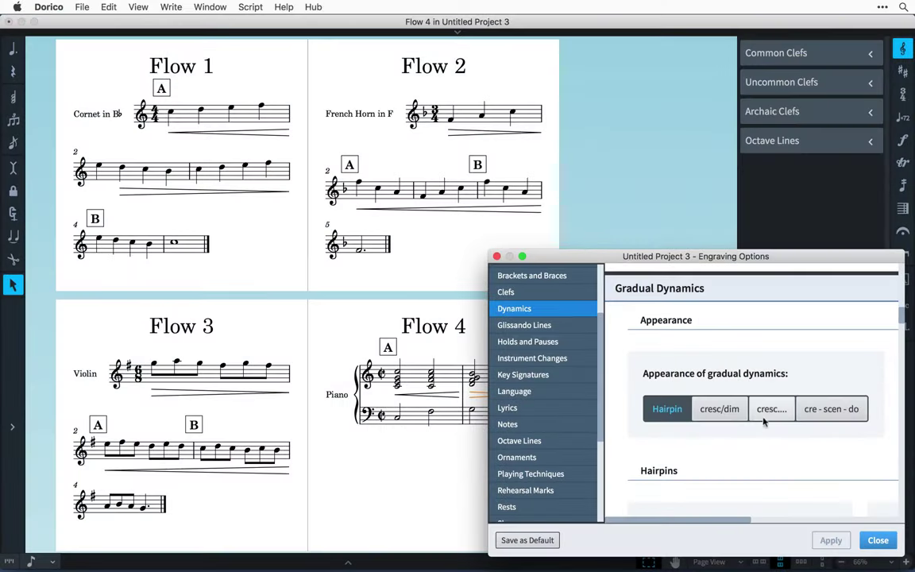
- Show gradual dynamics as cresc. text and number rehearsal marks by bar numbers, then apply
{"action": "left_click", "coordinate": [772, 408]}
{"action": "left_click", "coordinate": [579, 490]}
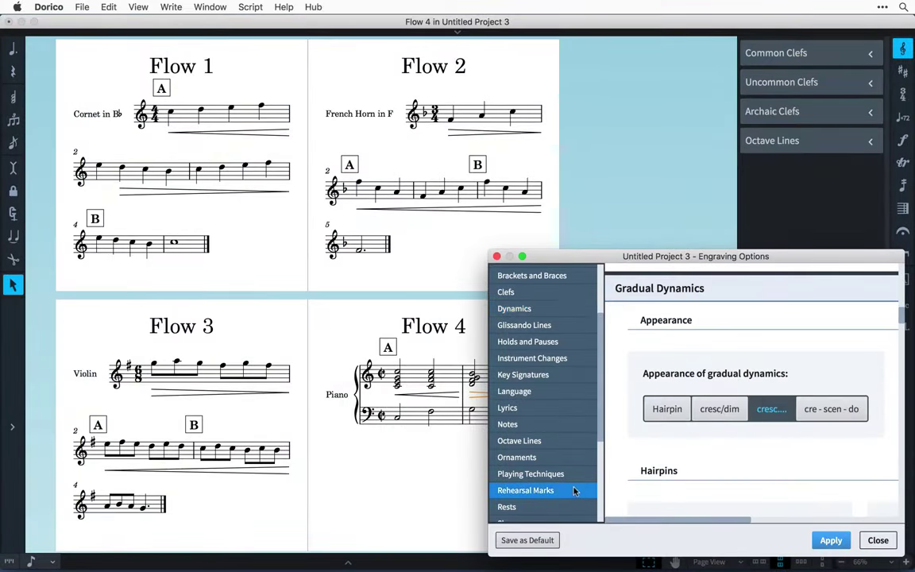
{"action": "left_click", "coordinate": [792, 371]}
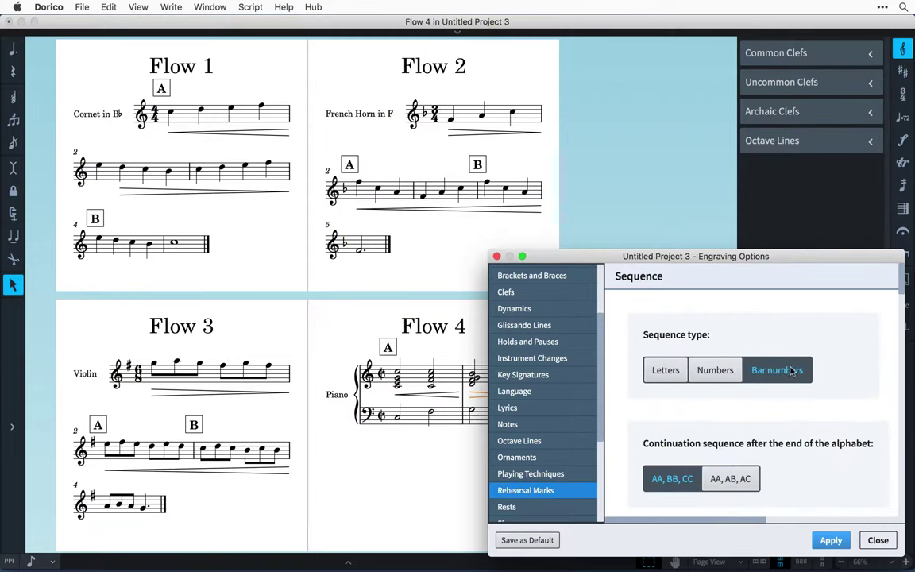
{"action": "left_click", "coordinate": [830, 540]}
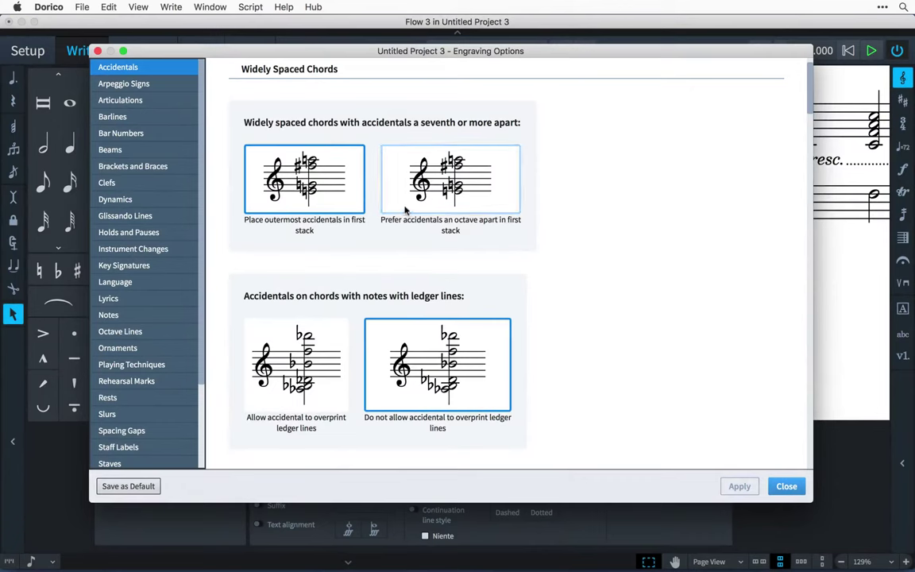
- Prefer accidentals an octave apart, allow overprinting ledger lines, save as default, and apply on closing
{"action": "left_click", "coordinate": [408, 200]}
{"action": "left_click", "coordinate": [280, 324]}
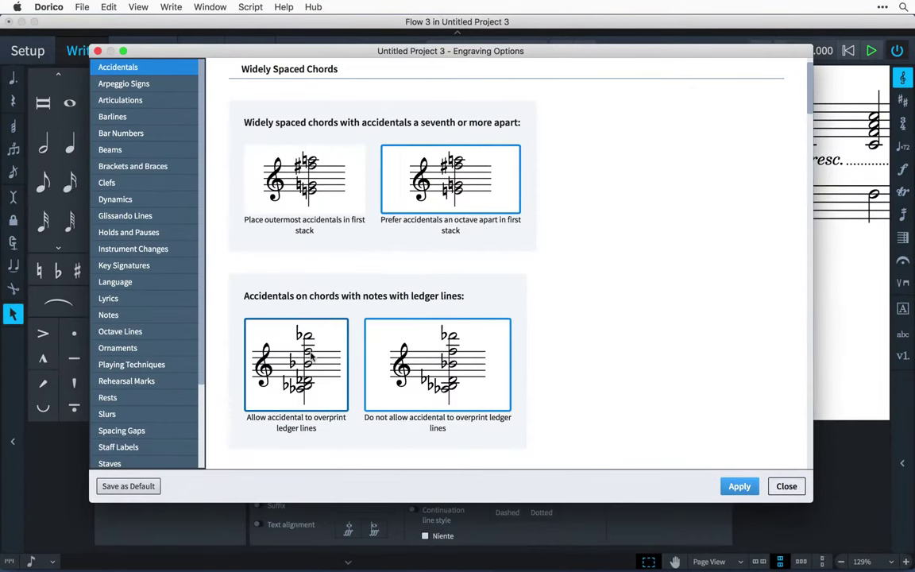
{"action": "left_click", "coordinate": [139, 491]}
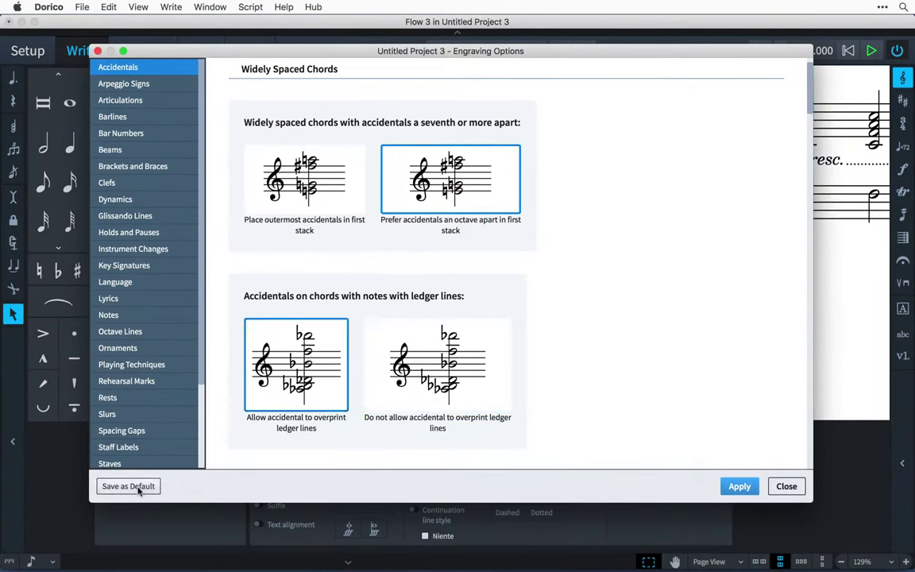
{"action": "left_click", "coordinate": [795, 487]}
{"action": "left_click", "coordinate": [528, 281]}
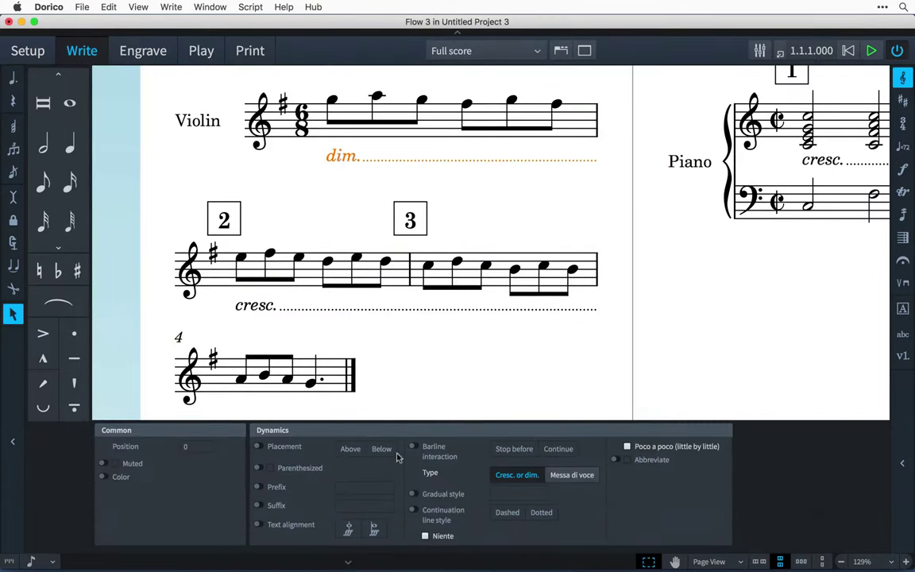
- Turn the Violin's dim. into a dashed hairpin
{"action": "left_click", "coordinate": [413, 494]}
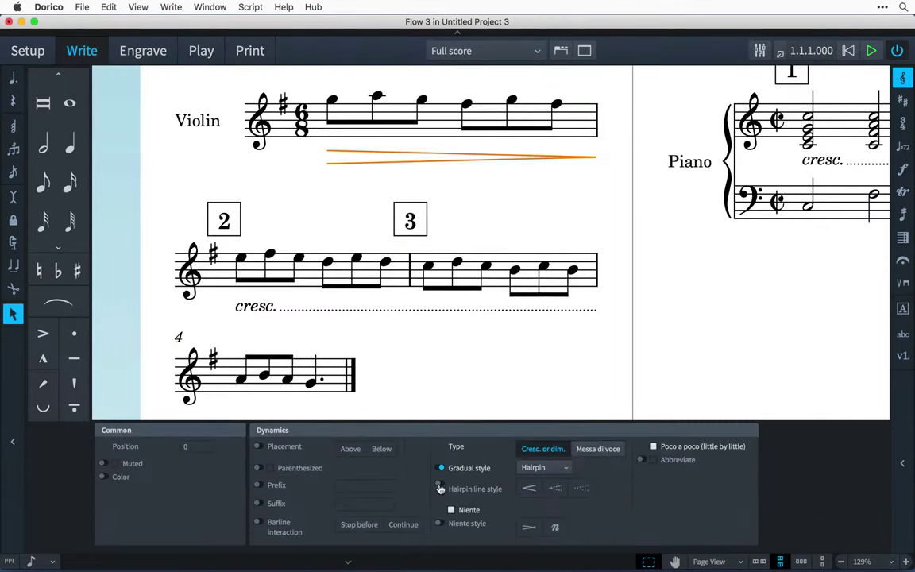
{"action": "left_click", "coordinate": [441, 484]}
{"action": "left_click", "coordinate": [555, 490]}
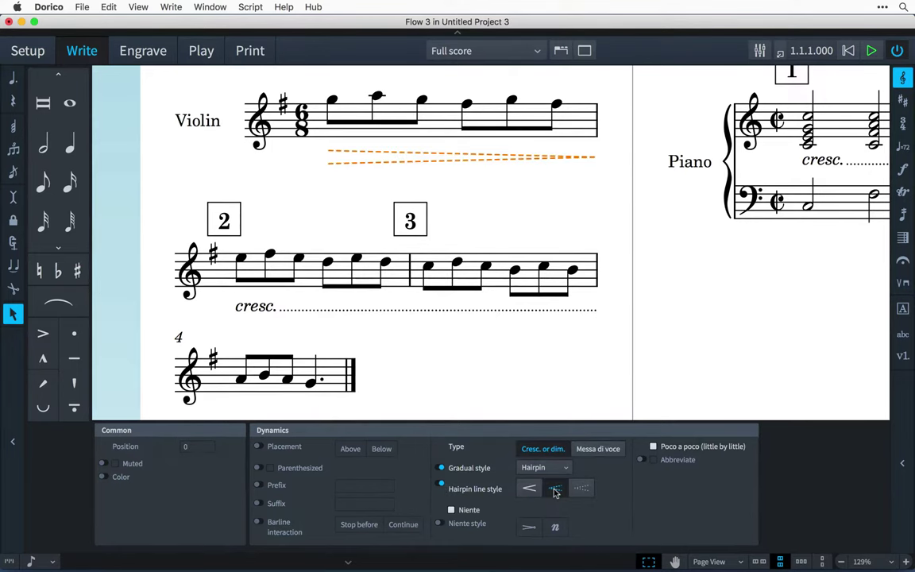
- Make the bar-3 rehearsal mark use letters with index 4, so it reads D
{"action": "left_click", "coordinate": [408, 222]}
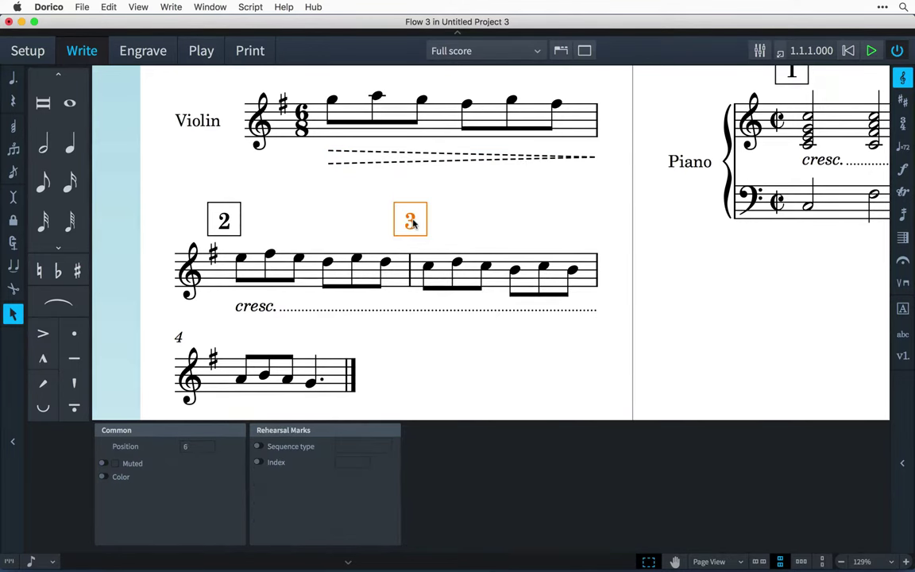
{"action": "left_click", "coordinate": [259, 447]}
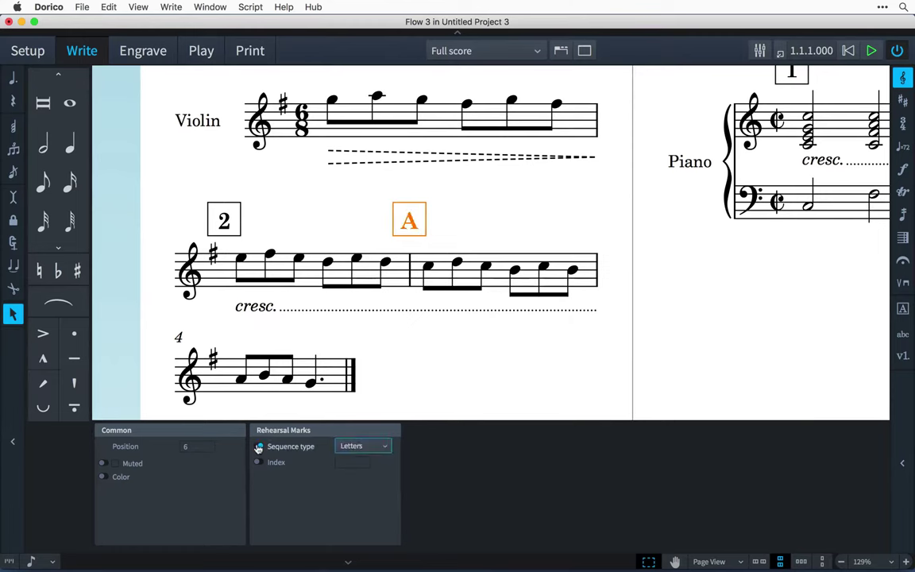
{"action": "left_click", "coordinate": [258, 464]}
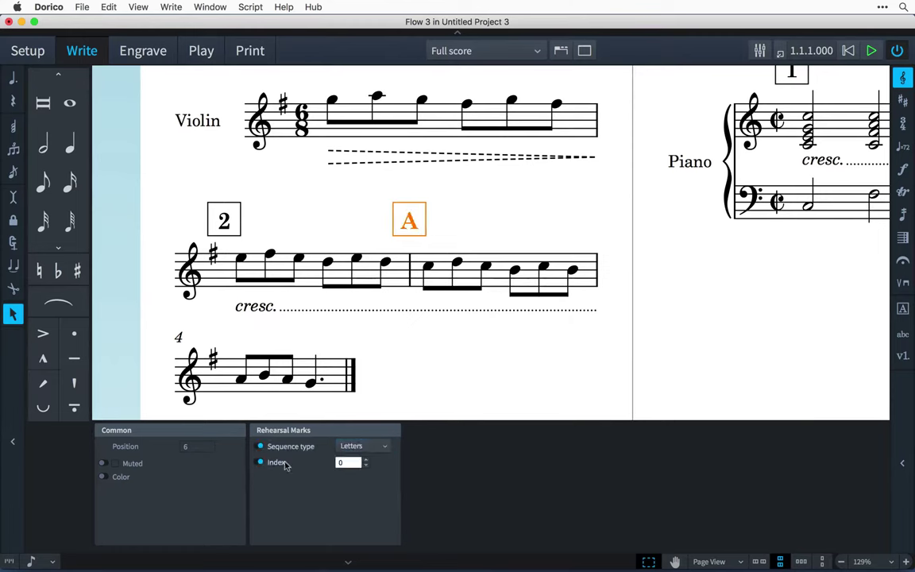
{"action": "left_click", "coordinate": [367, 460]}
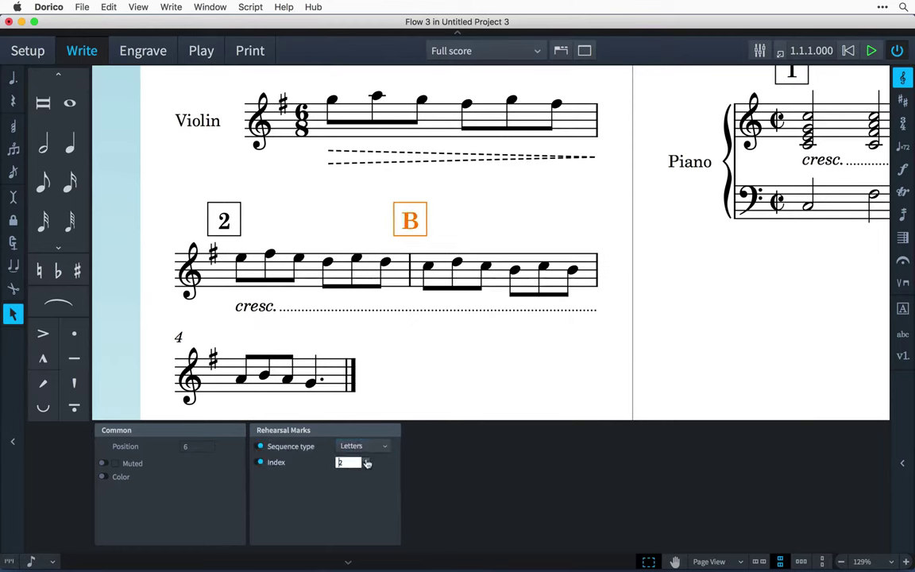
{"action": "left_click", "coordinate": [367, 462]}
{"action": "left_click", "coordinate": [367, 460]}
{"action": "left_click", "coordinate": [443, 365]}
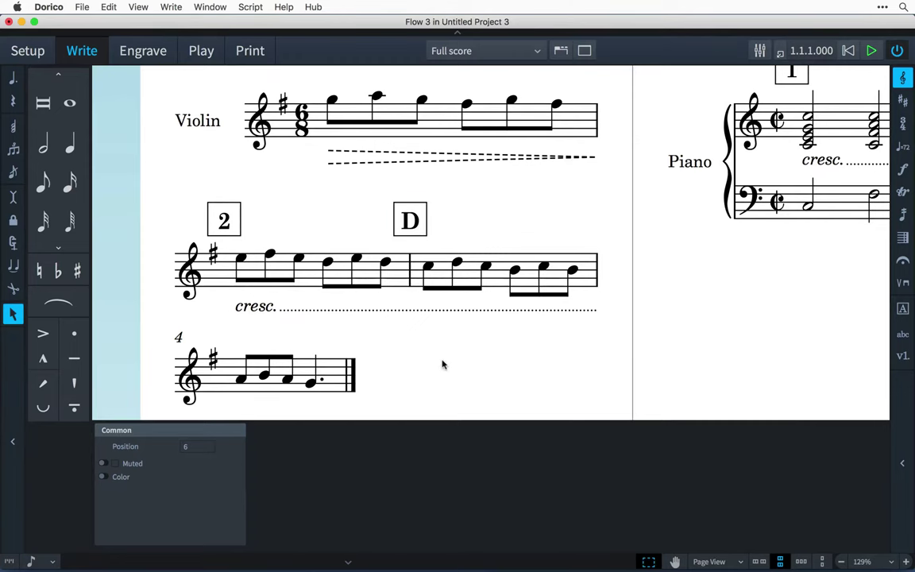